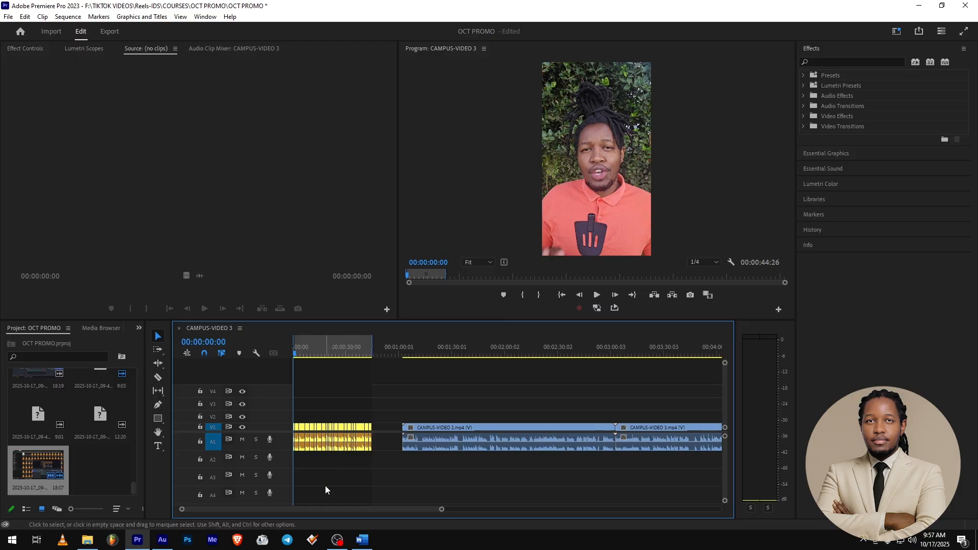
Bring the IDS LOGO image from the Desktop folder into the sequence on video track V3.
click(80, 541)
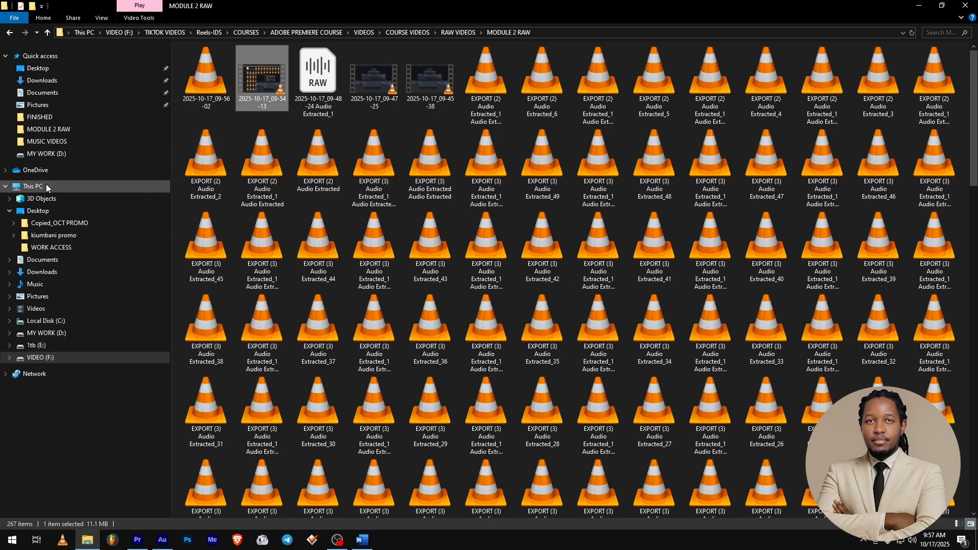
click(34, 211)
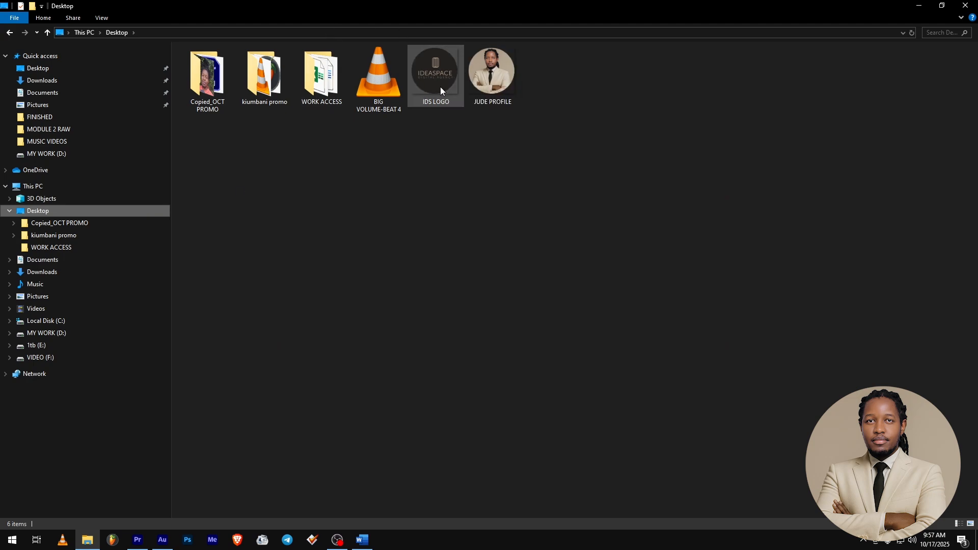
drag(435, 76, 307, 409)
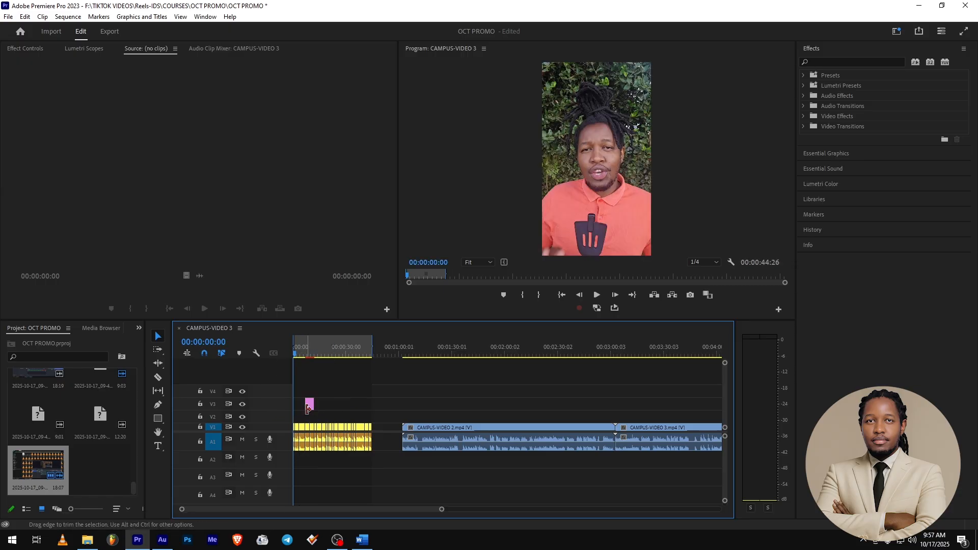
Scale the IDS logo down and position it in the upper-left corner of the video frame.
scroll(296, 408, up, 3)
scroll(297, 405, up, 5)
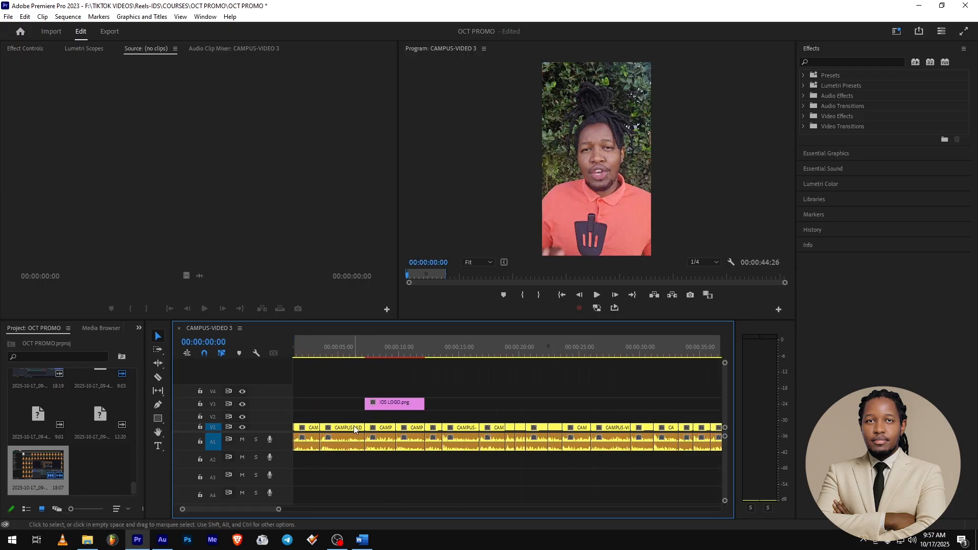
click(351, 354)
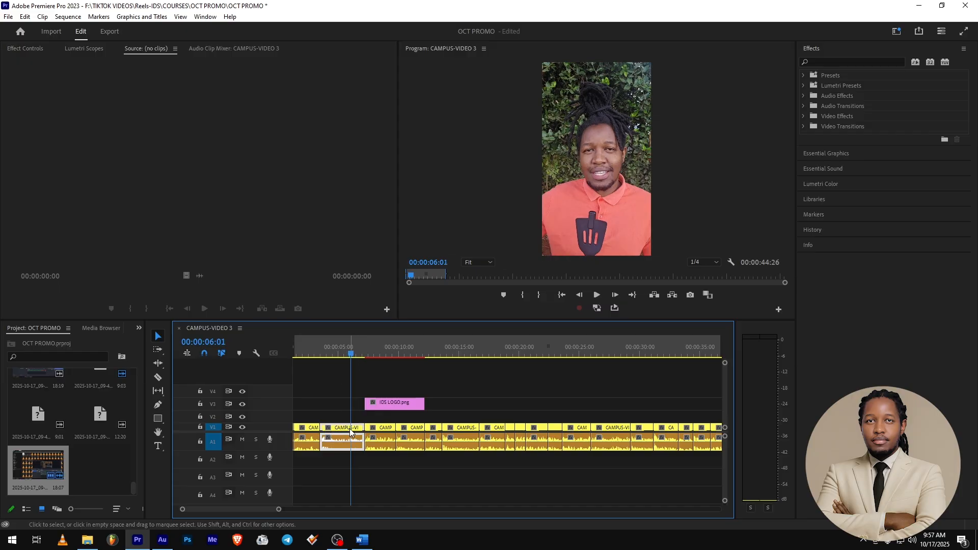
drag(374, 349, 385, 351)
click(393, 404)
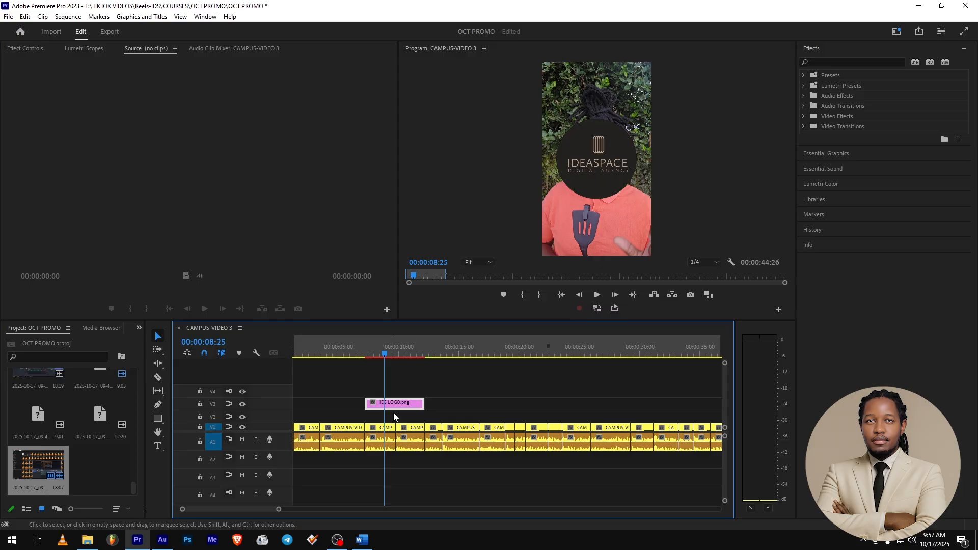
click(587, 173)
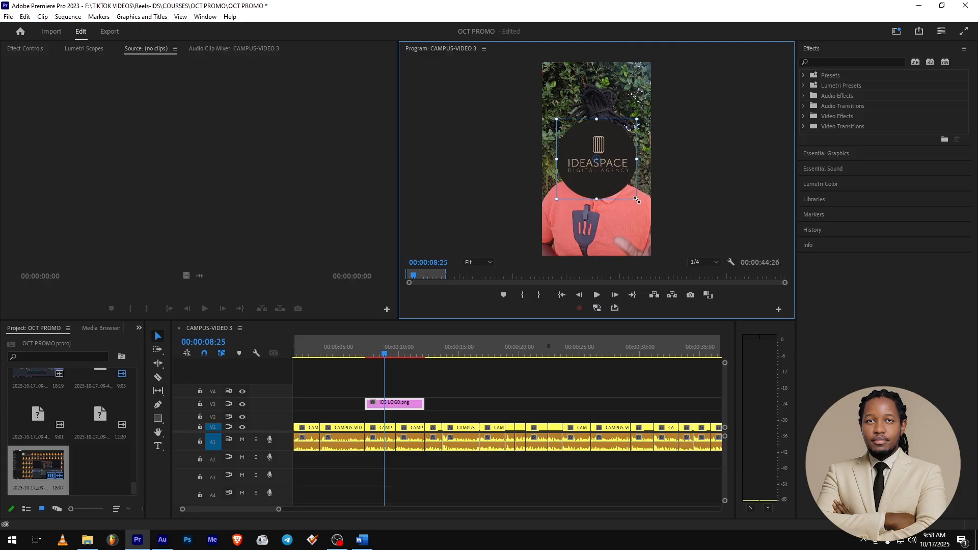
drag(637, 200, 603, 173)
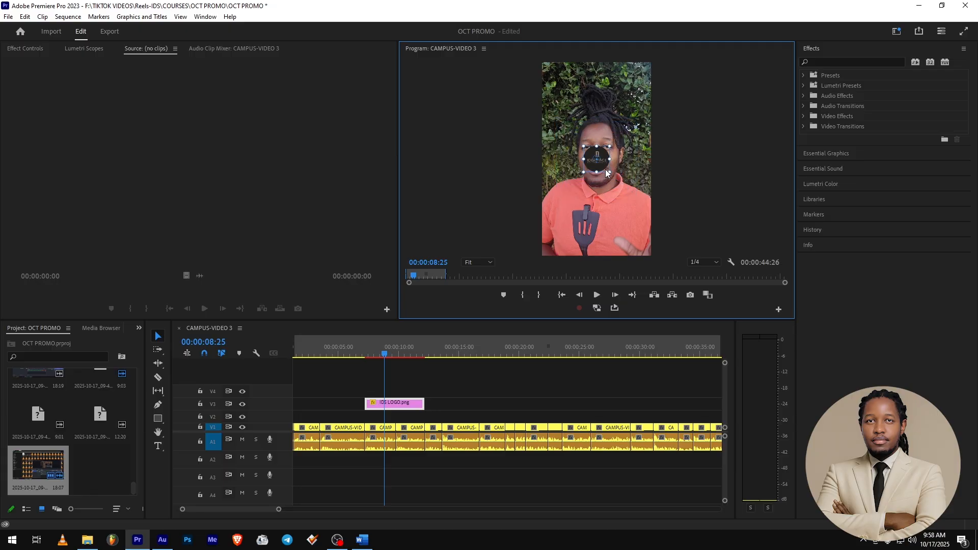
drag(602, 164, 569, 106)
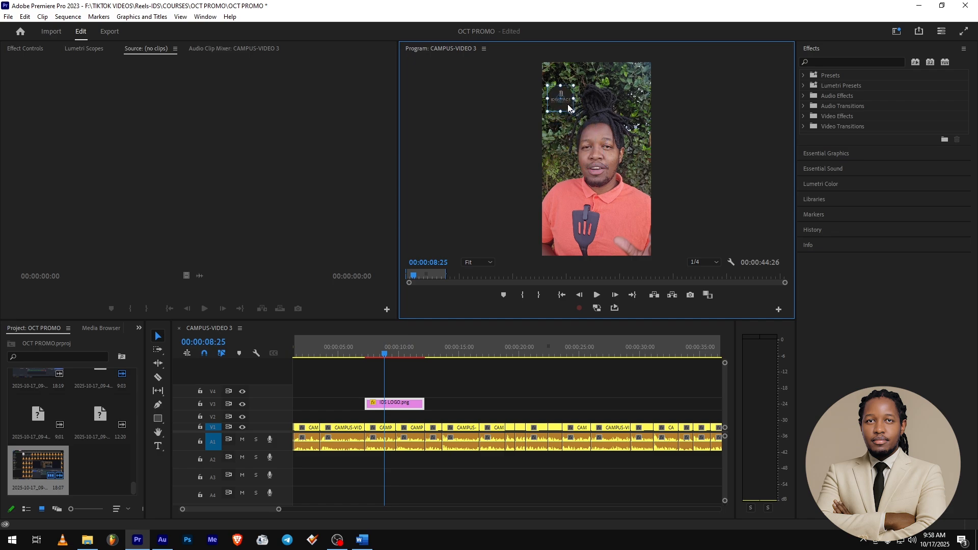
Extend the logo clip so it covers the whole first video section, about 45 seconds.
scroll(461, 402, down, 3)
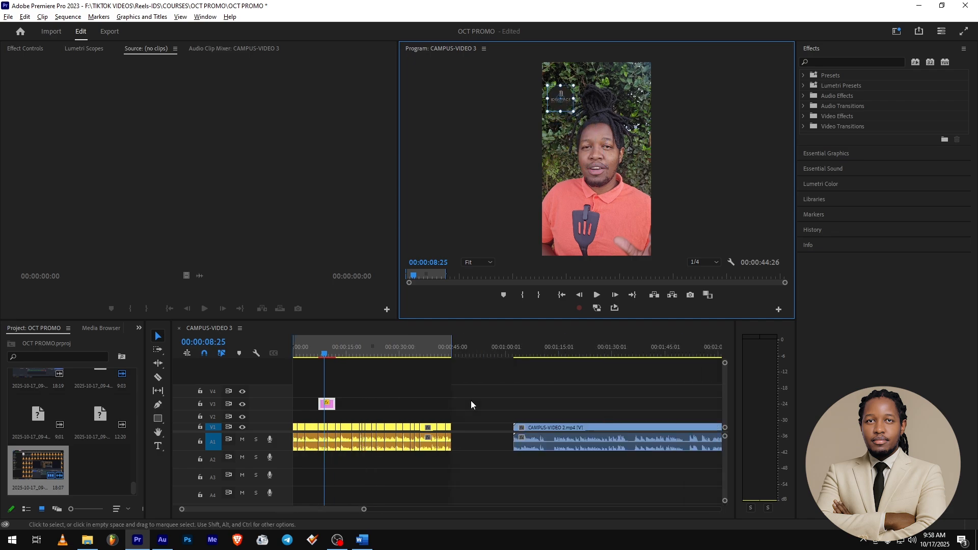
drag(312, 405, 262, 403)
drag(323, 401, 414, 401)
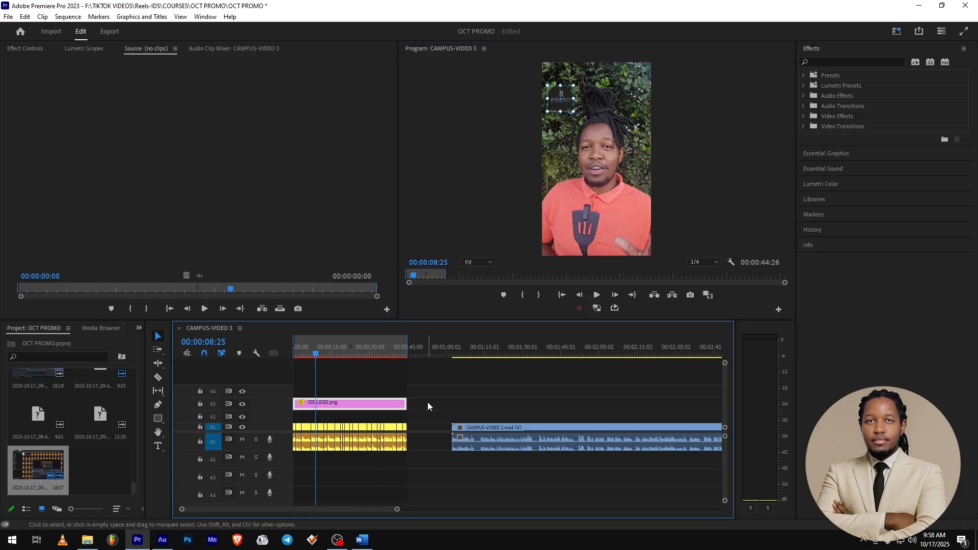
Play the start of the sequence and move the logo clip down to track V2.
key(Home)
key(space)
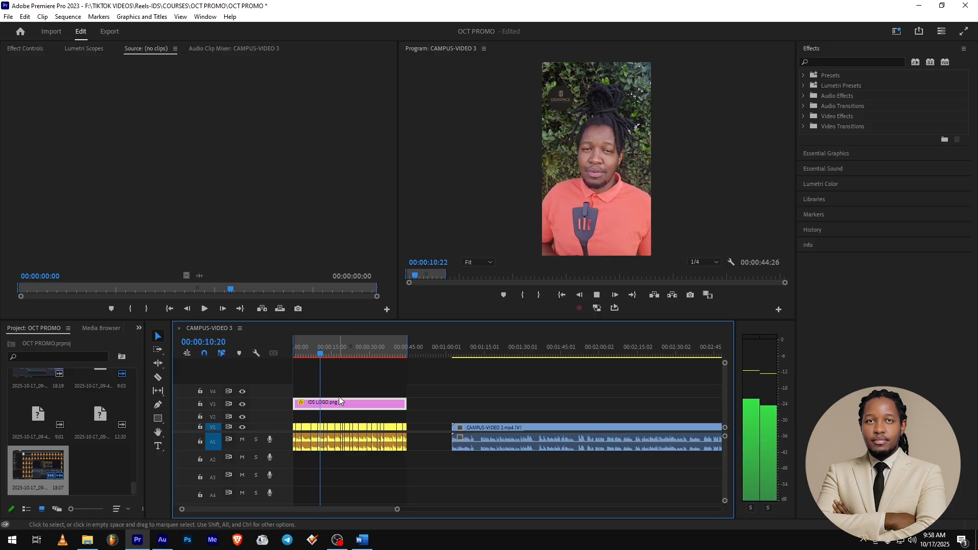
key(space)
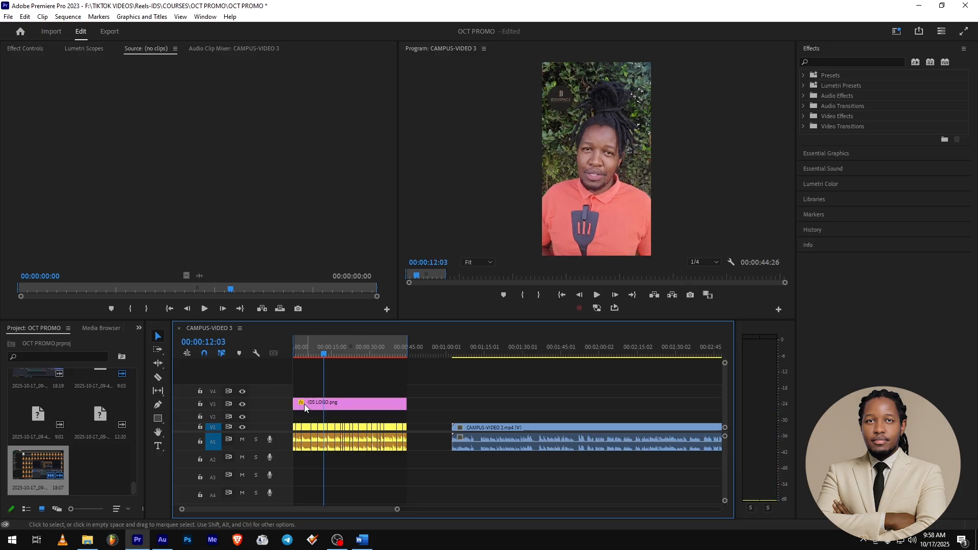
drag(313, 405, 313, 421)
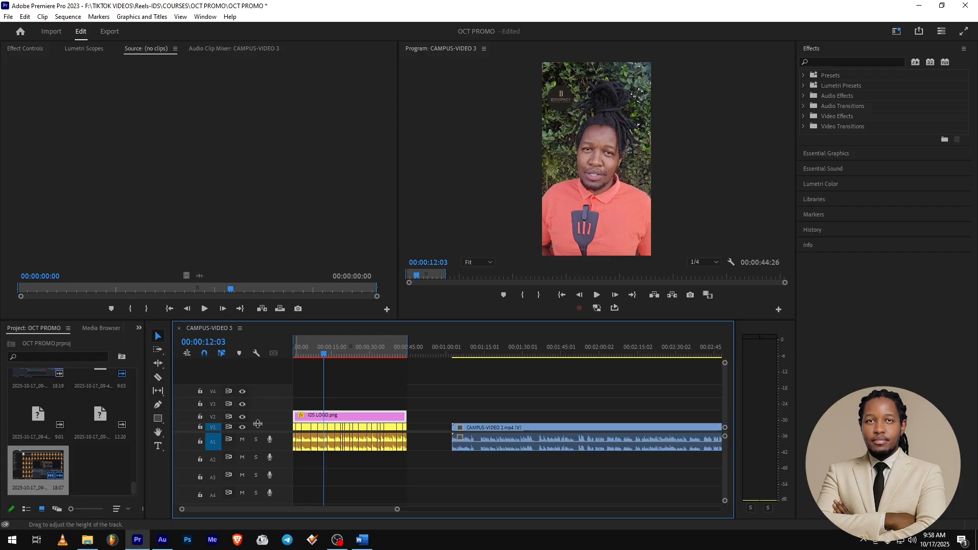
Add the JUDE PROFILE image from the Desktop onto track V3 and extend it to match the logo clip.
click(87, 540)
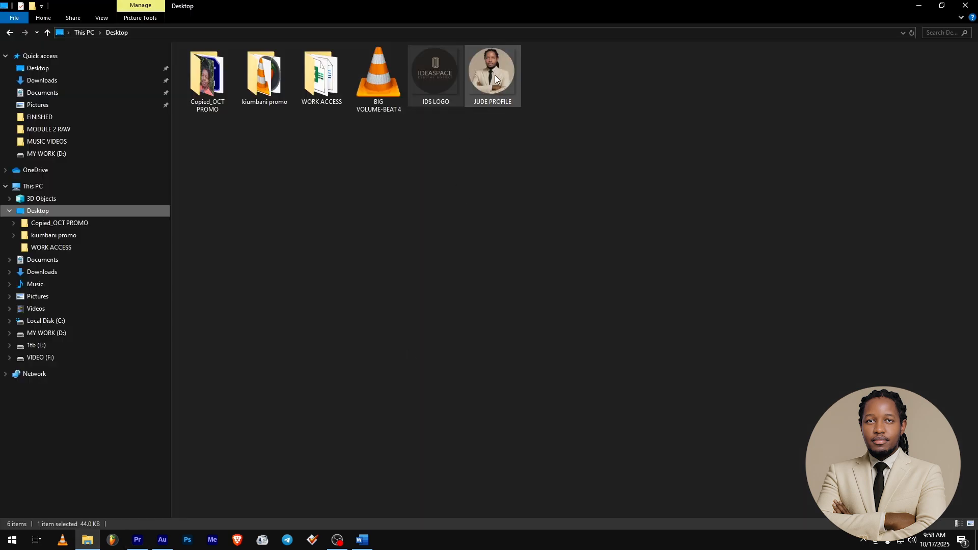
drag(495, 75, 301, 407)
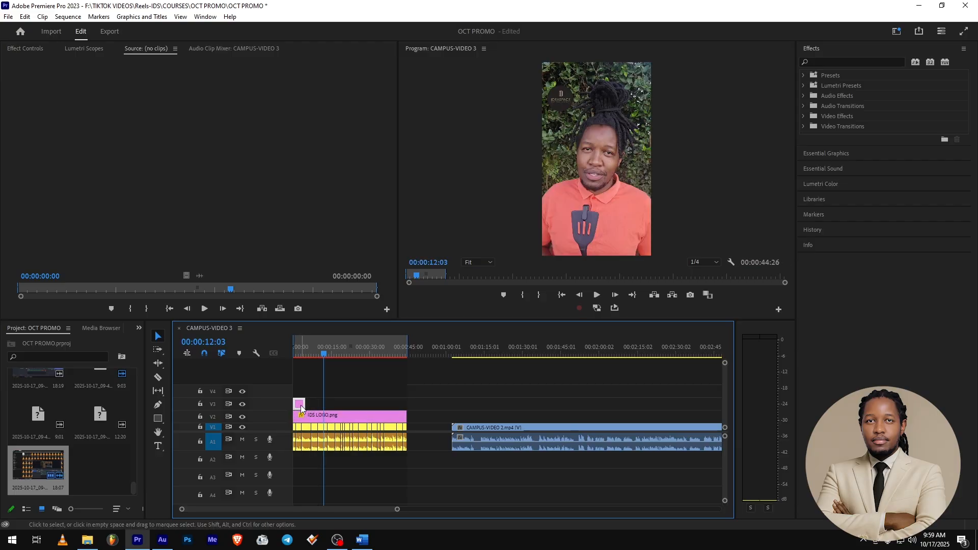
drag(301, 402, 408, 401)
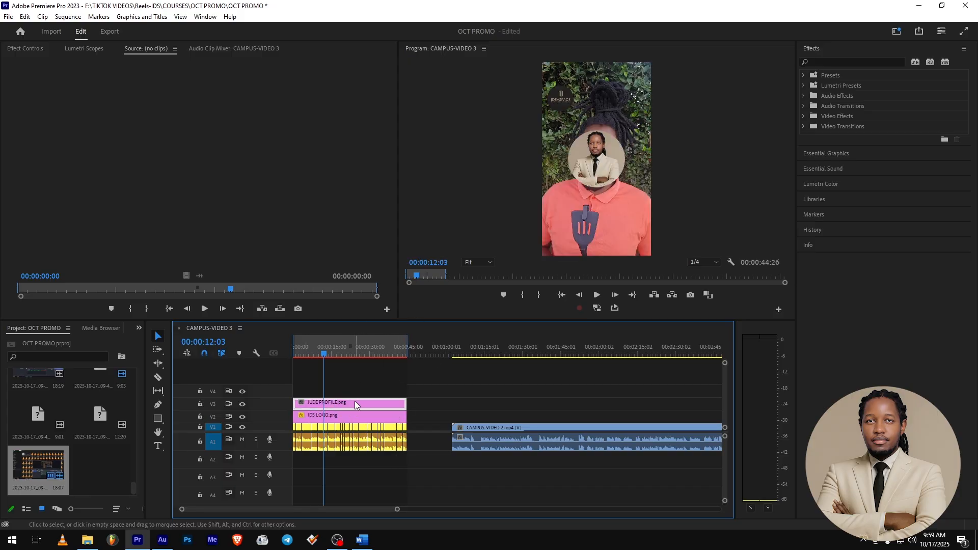
Scale the profile picture down and place it in the upper-left corner just below the logo.
click(594, 171)
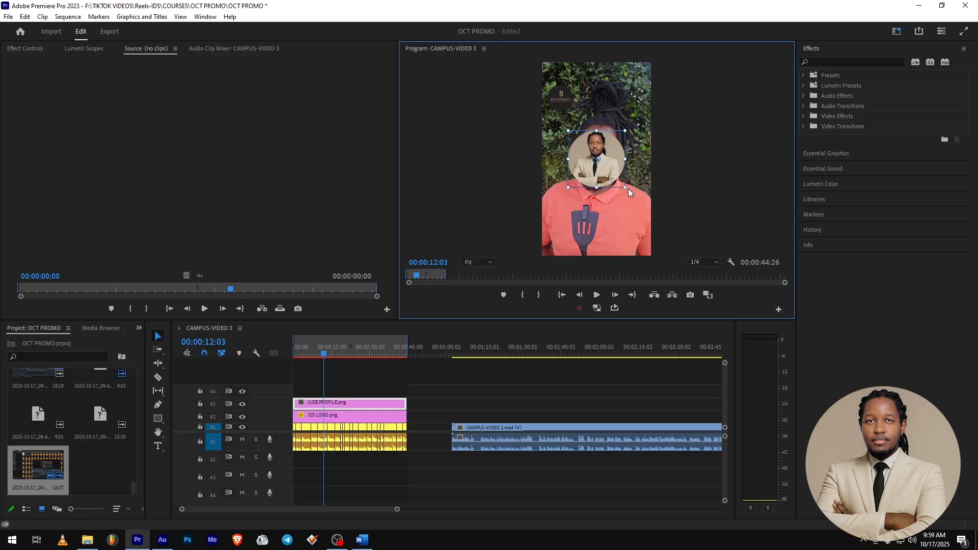
drag(624, 188, 607, 173)
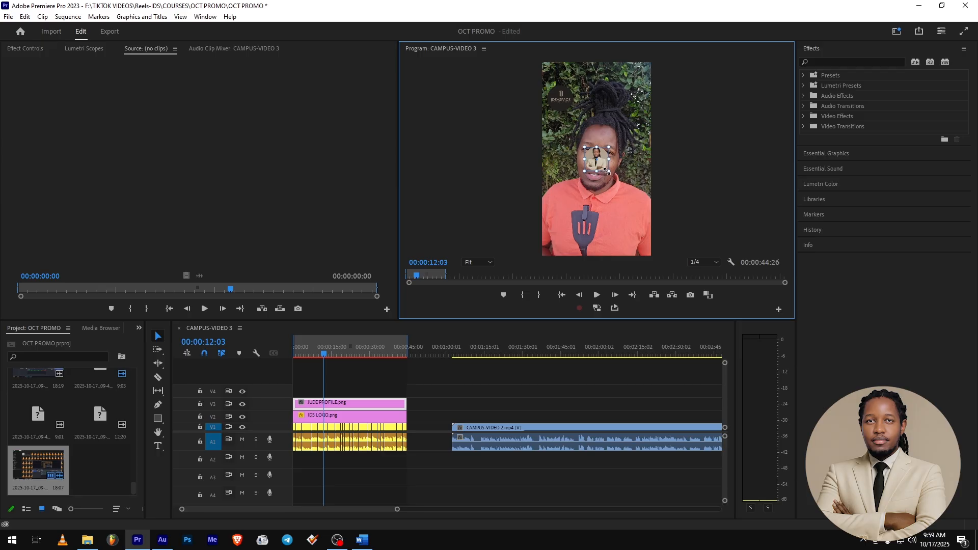
drag(564, 144, 563, 116)
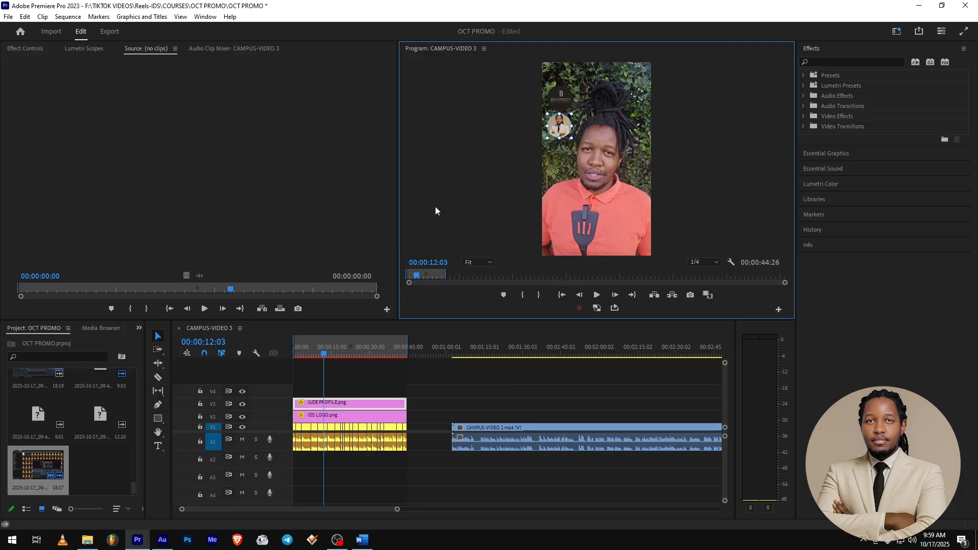
Trim the profile picture clip's start to about 10 seconds in and play the sequence.
key(Home)
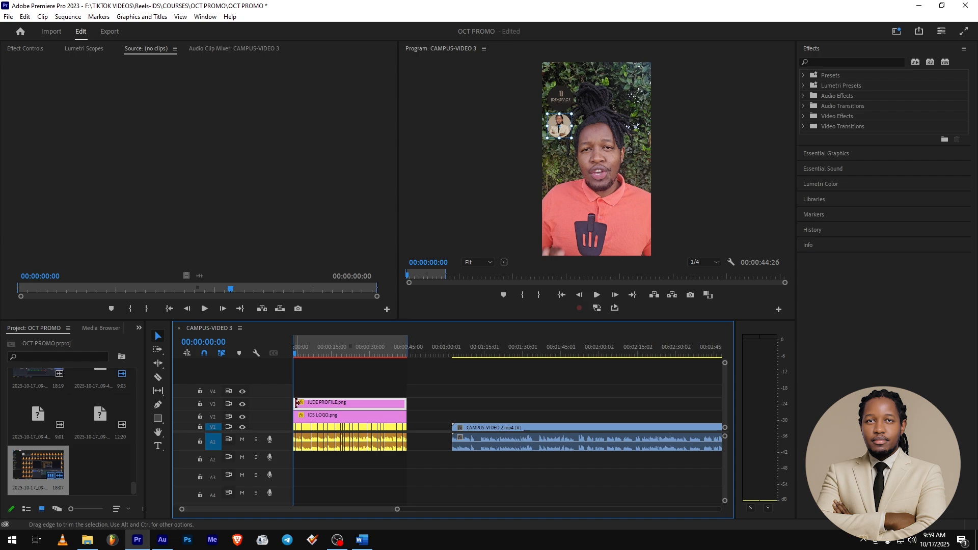
drag(298, 402, 319, 403)
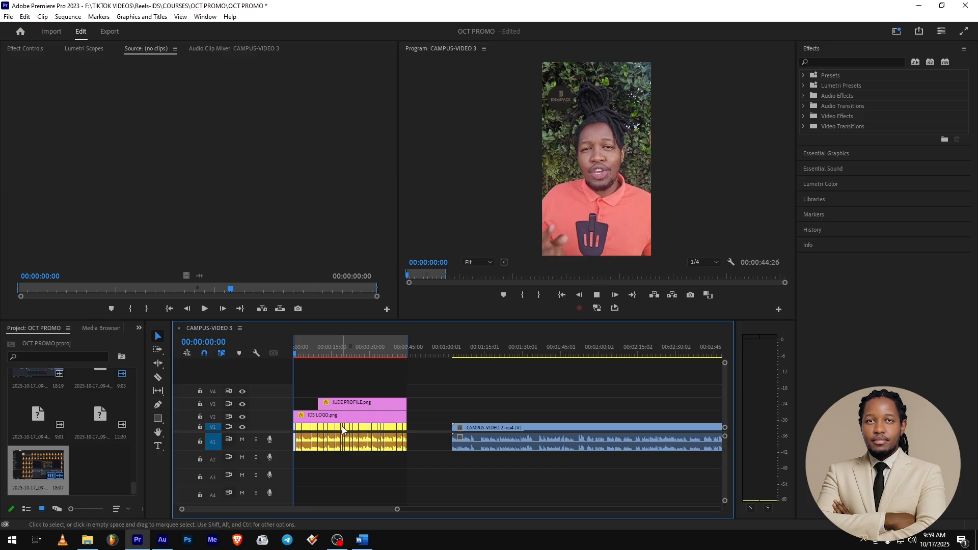
key(space)
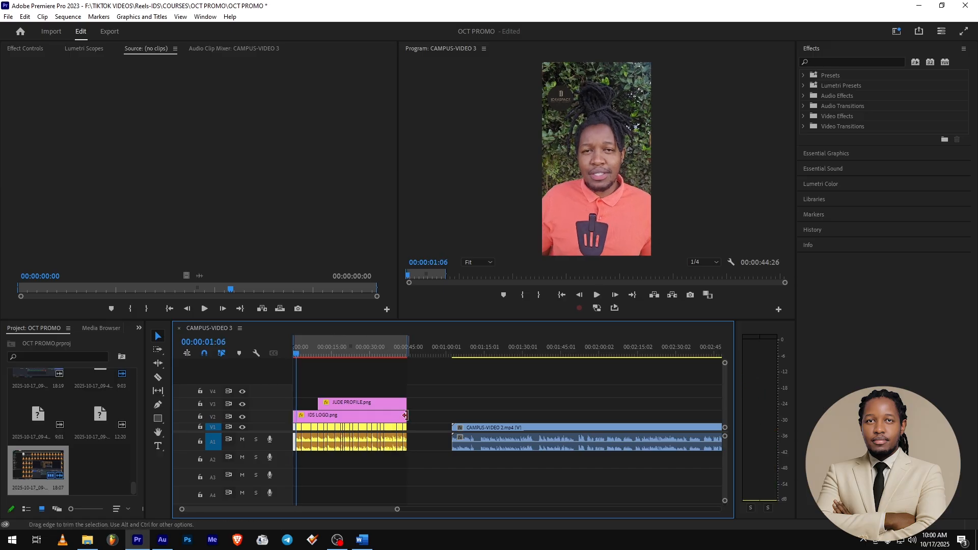
Shorten the logo clip to roughly the first second of the sequence and play it back.
drag(405, 415, 296, 416)
drag(316, 351, 295, 408)
key(space)
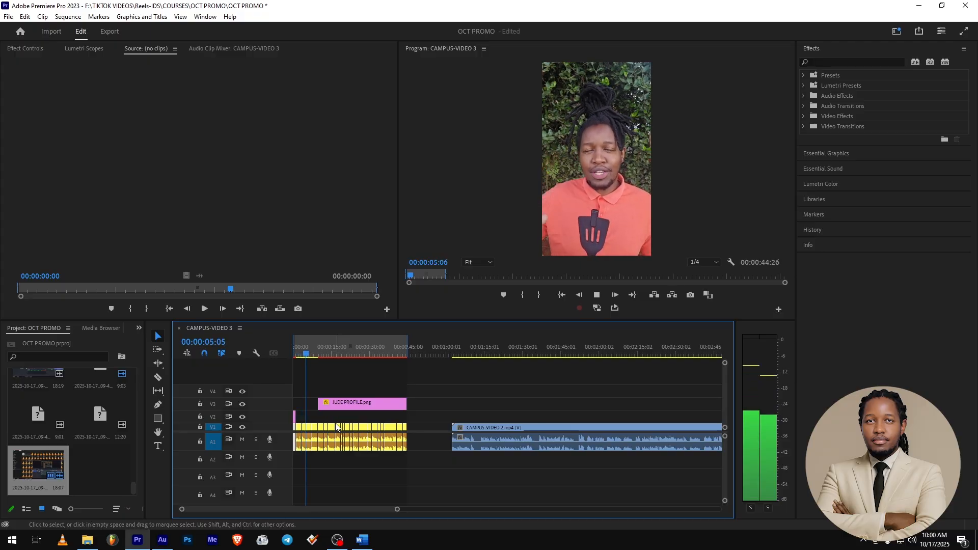
key(space)
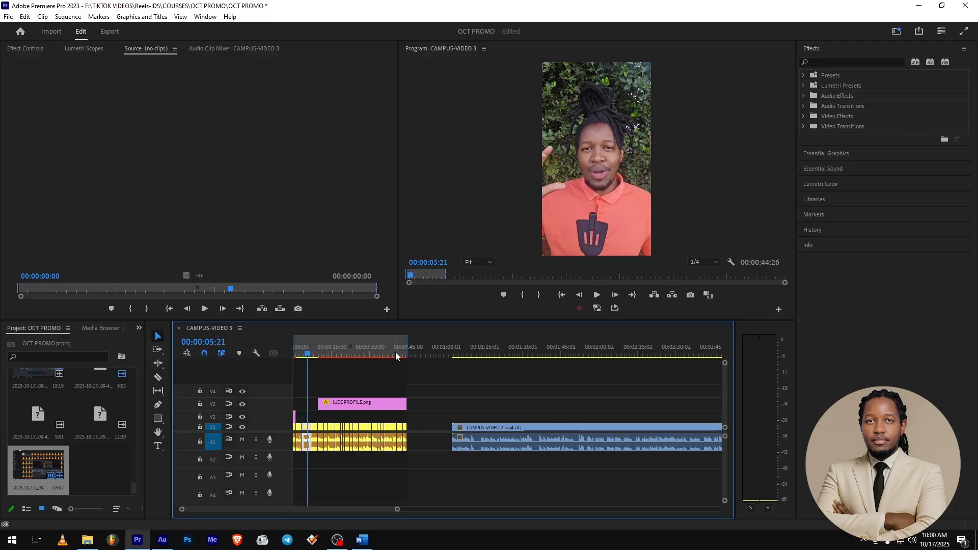
Trim the profile picture clip to start at 00:00:40:17 and play that part.
click(397, 352)
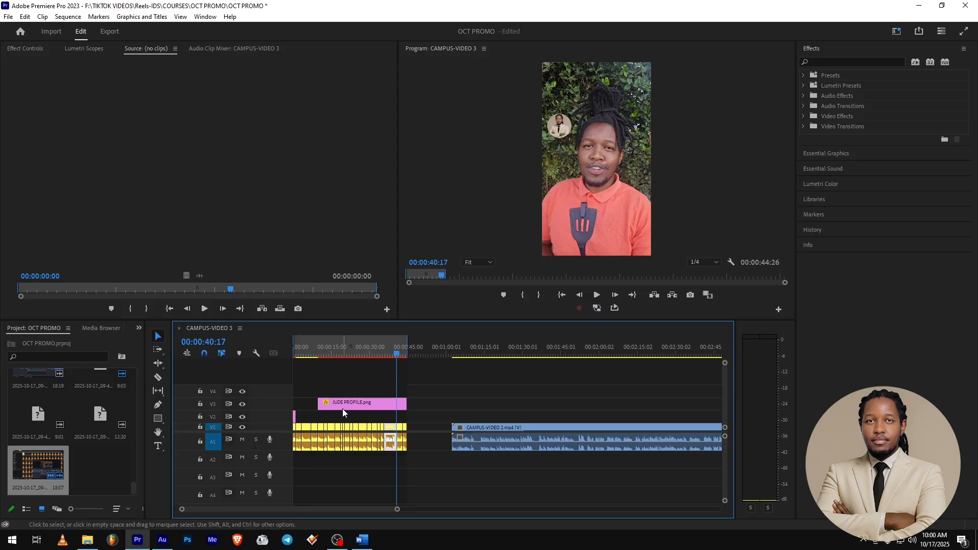
drag(322, 405, 401, 404)
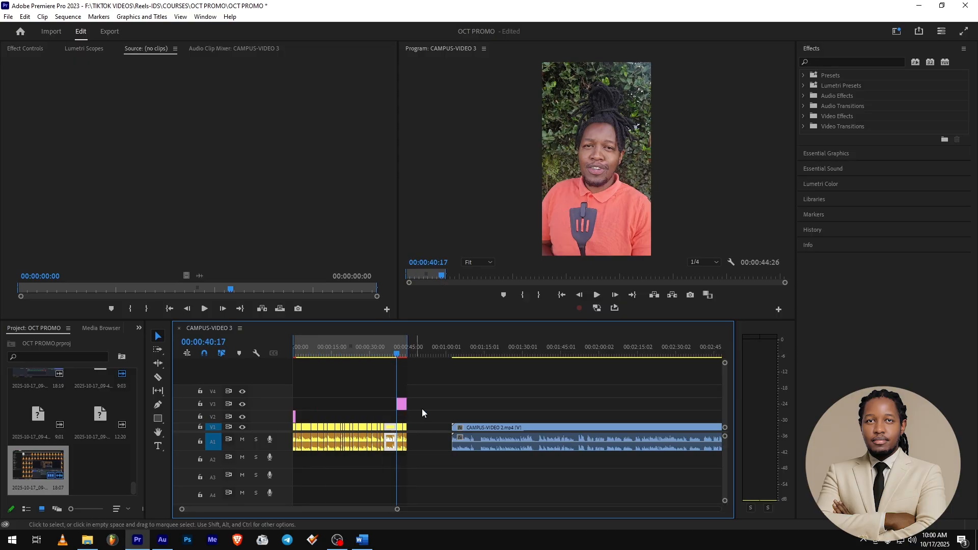
key(space)
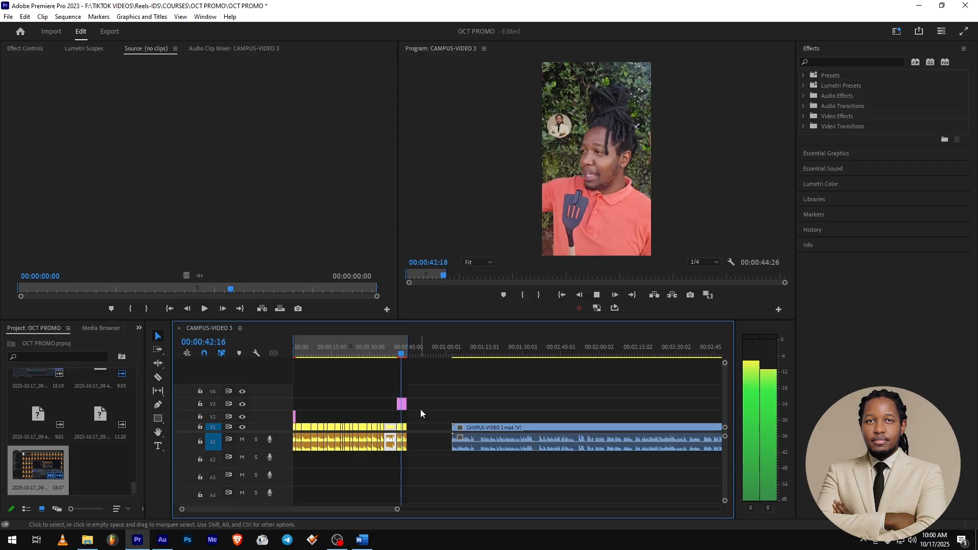
Zoom into the end of the first video section and play it back around the profile picture.
scroll(412, 413, up, 3)
key(space)
click(417, 419)
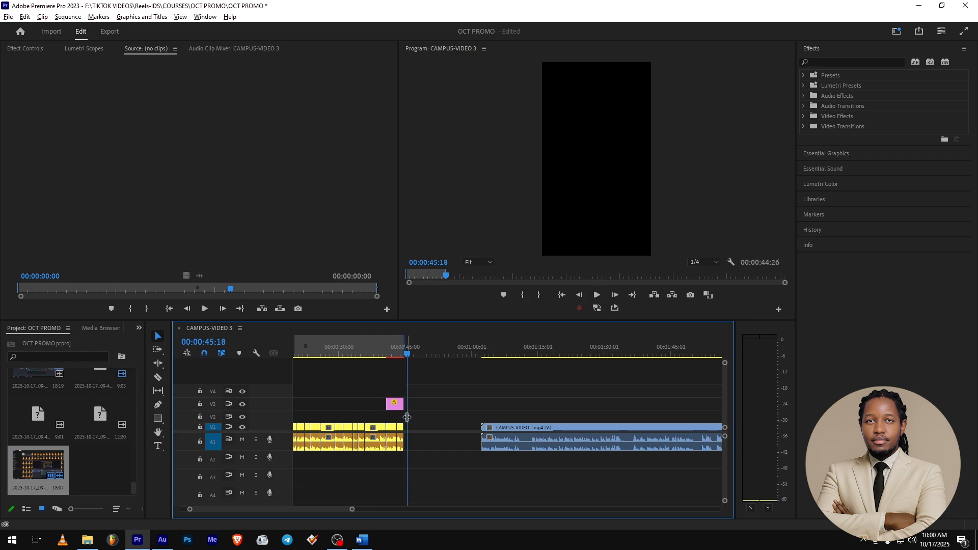
scroll(399, 416, up, 5)
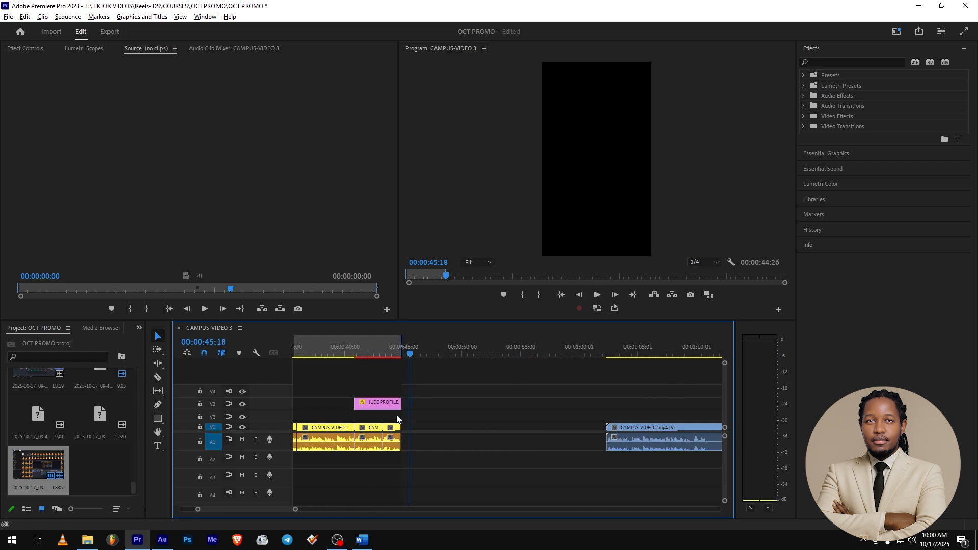
click(371, 352)
key(space)
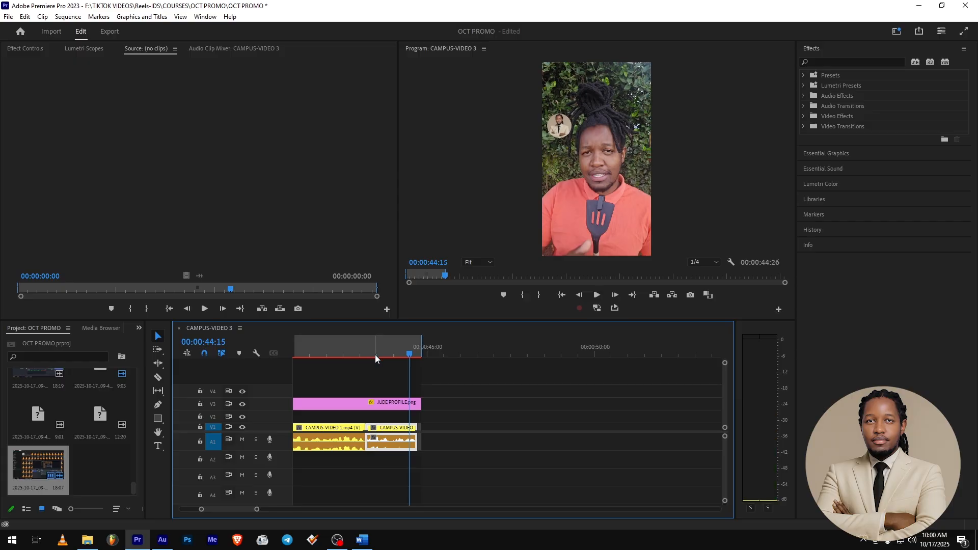
key(space)
Trim the profile picture clip to start at about 00:00:44:15 and preview the ending.
scroll(377, 382, down, 3)
drag(388, 402, 453, 403)
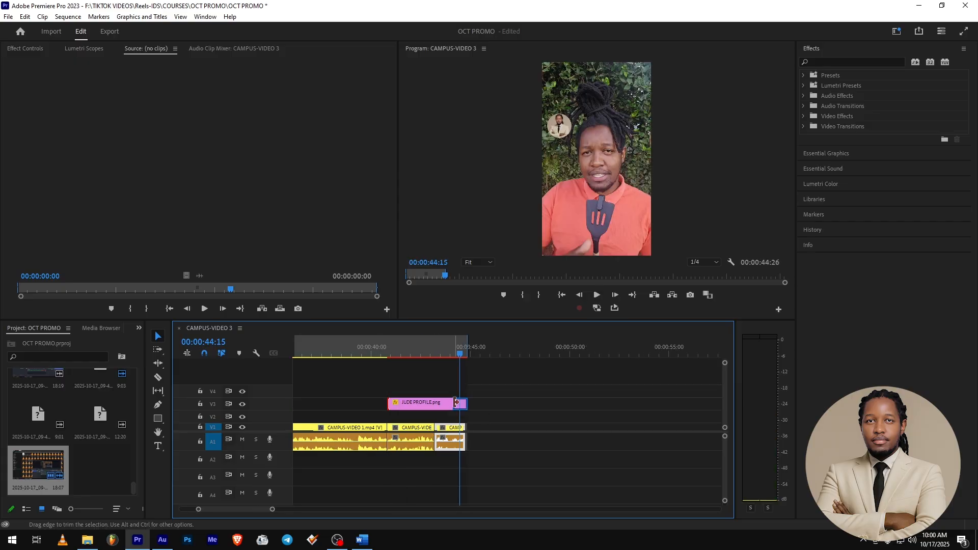
click(434, 351)
key(space)
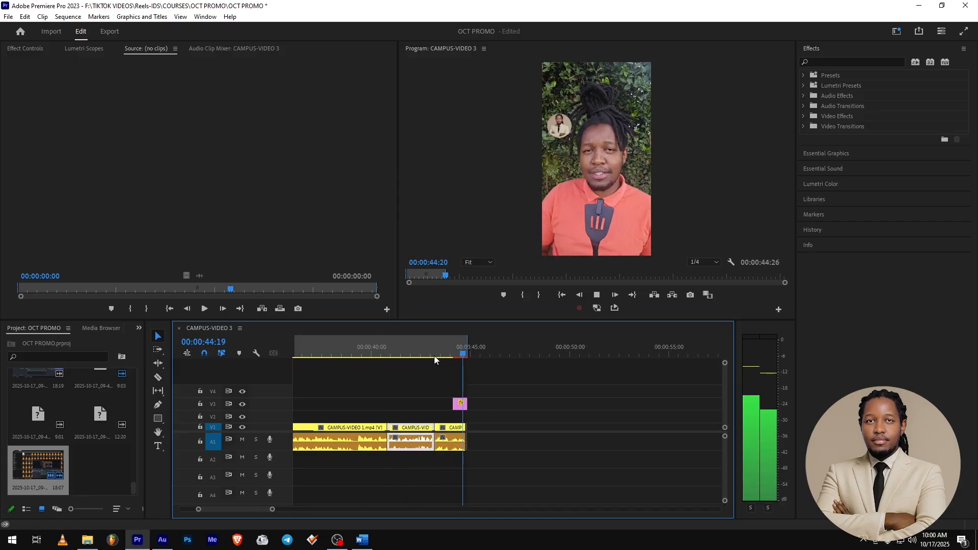
key(space)
Add the BIG VOLUME-BEAT 4 music file from the Desktop onto audio track A2.
scroll(589, 424, down, 3)
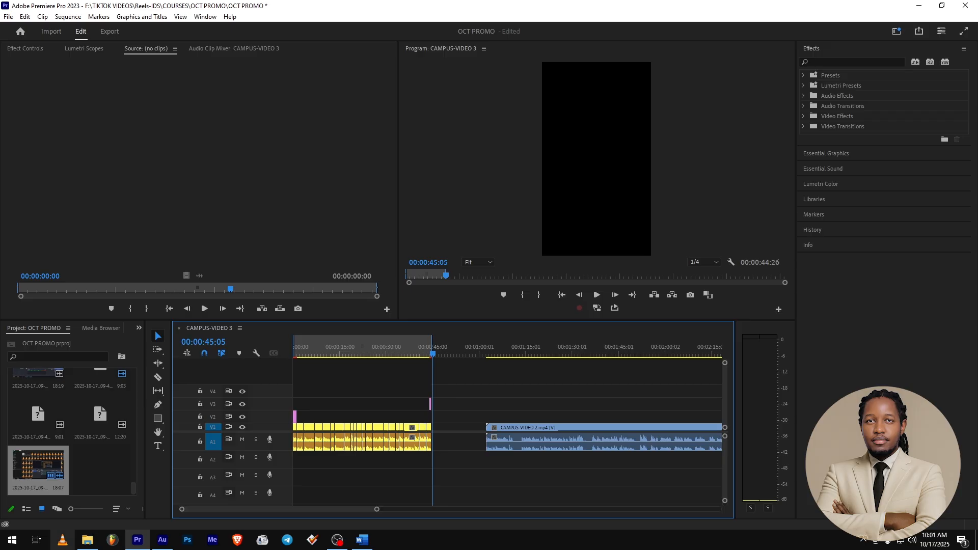
click(85, 545)
drag(386, 91, 274, 461)
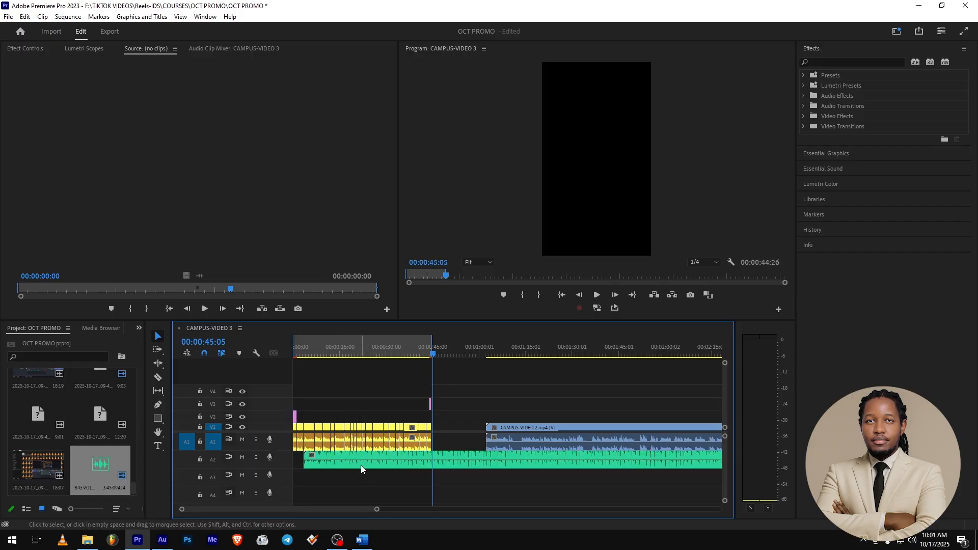
Move the music clip to the start of the sequence and play it back from the beginning.
drag(377, 463, 346, 464)
key(Home)
key(space)
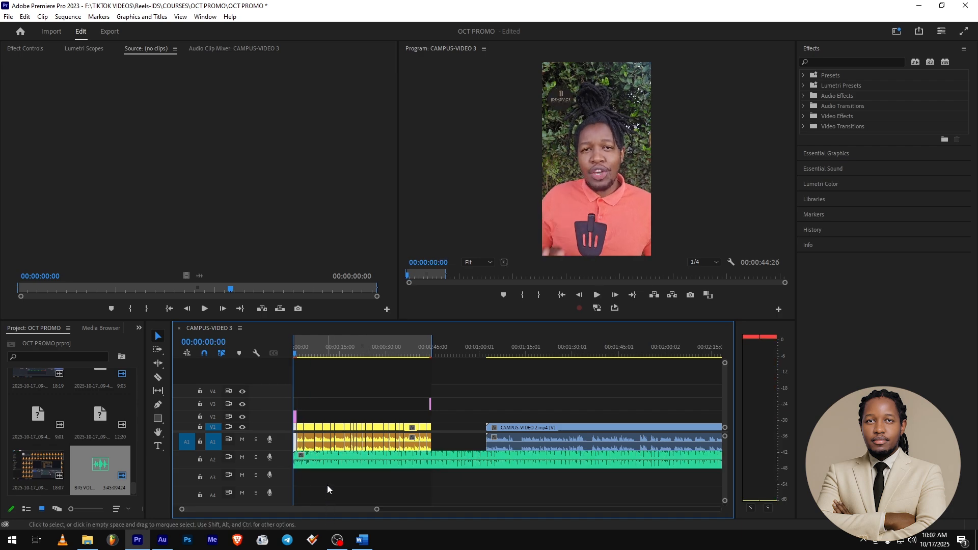
Enlarge the music track and lower the music clip's volume to about -16 dB, previewing it with the video.
scroll(282, 461, up, 2)
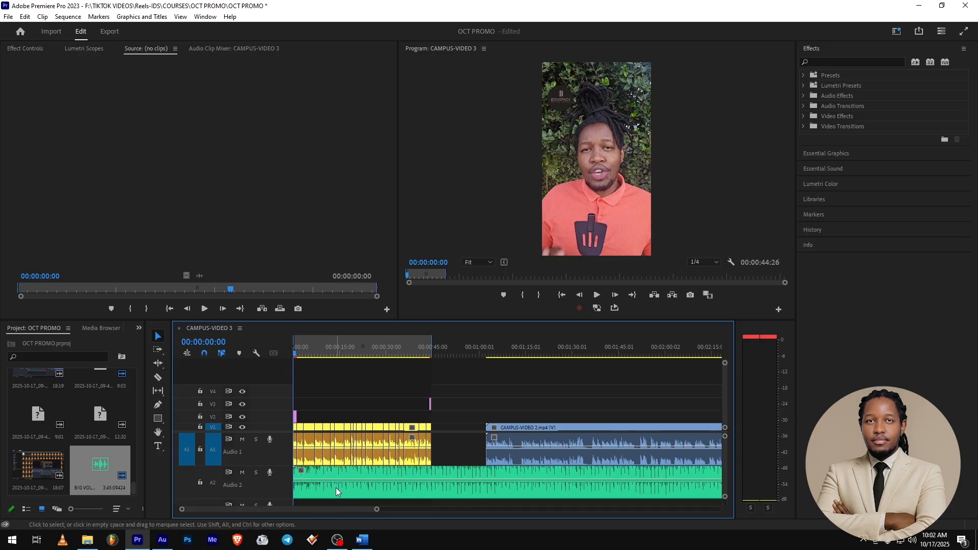
mouse_move(337, 481)
drag(356, 480, 357, 493)
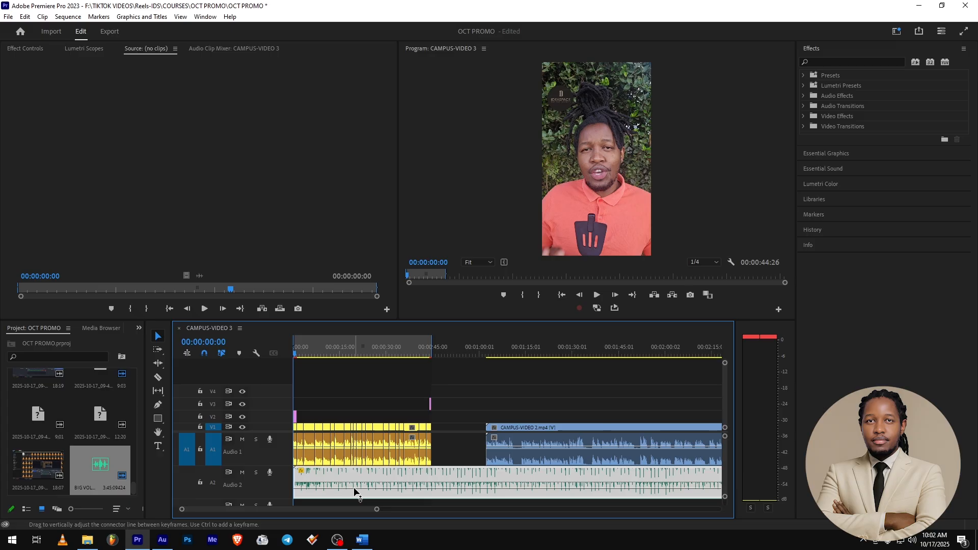
key(space)
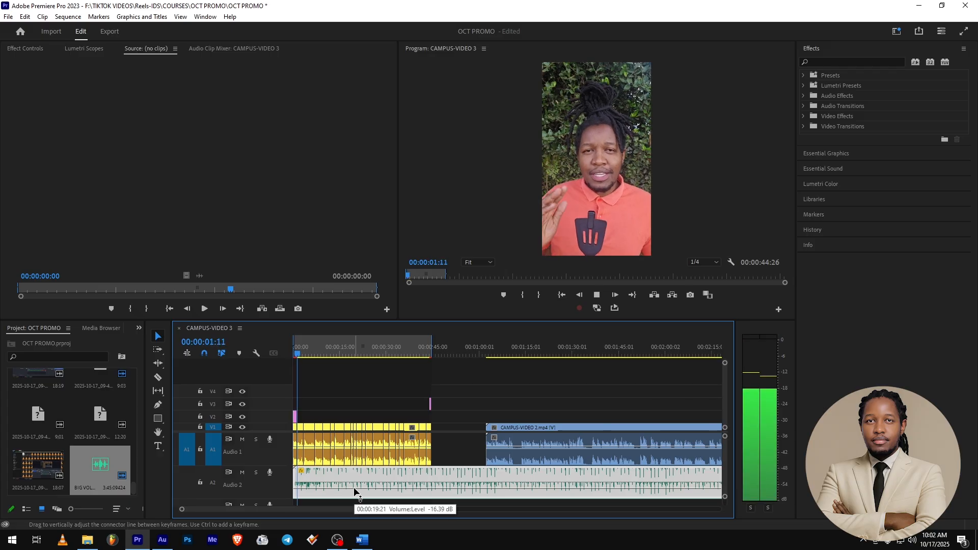
key(space)
Lower the music clip's volume a little further and replay the sequence from the start to check the mix.
drag(354, 488, 355, 493)
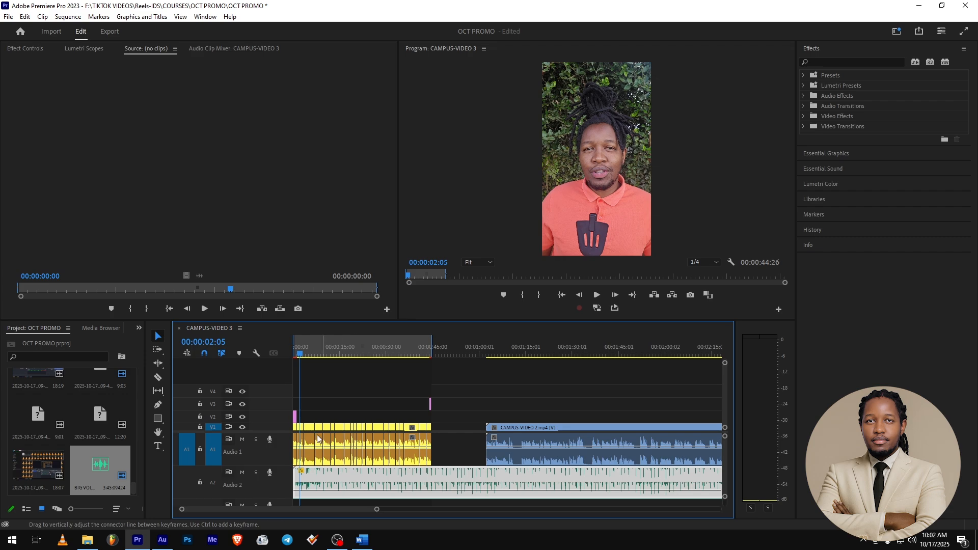
key(Home)
key(space)
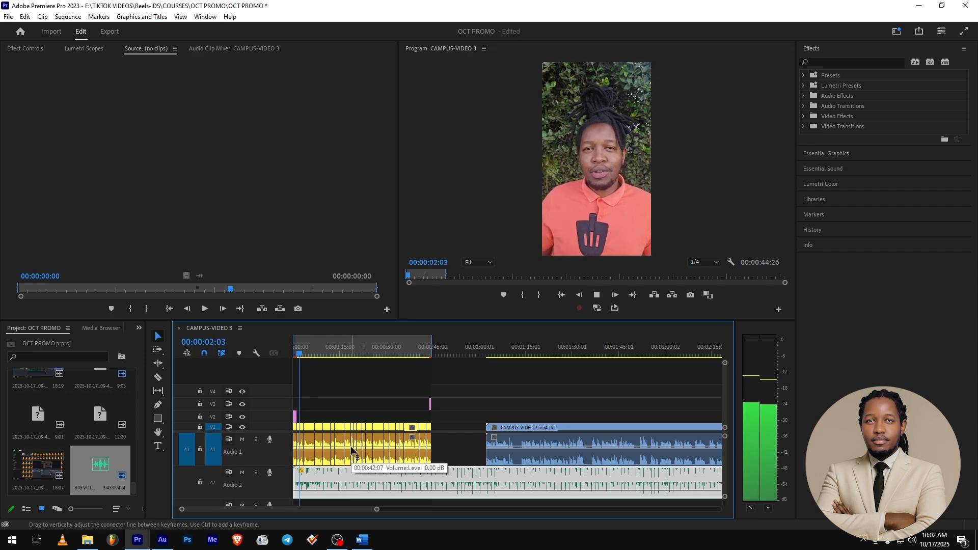
key(space)
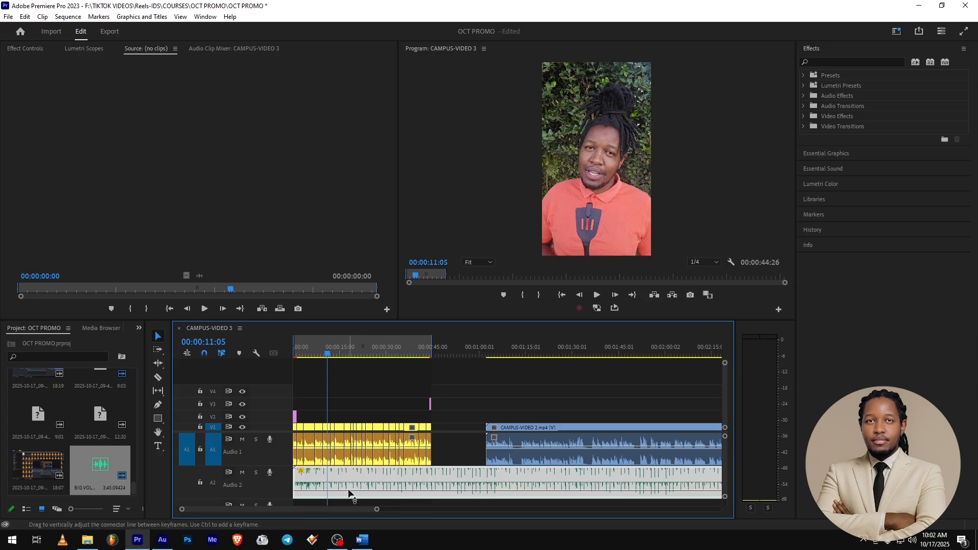
drag(349, 493, 350, 492)
click(294, 349)
key(space)
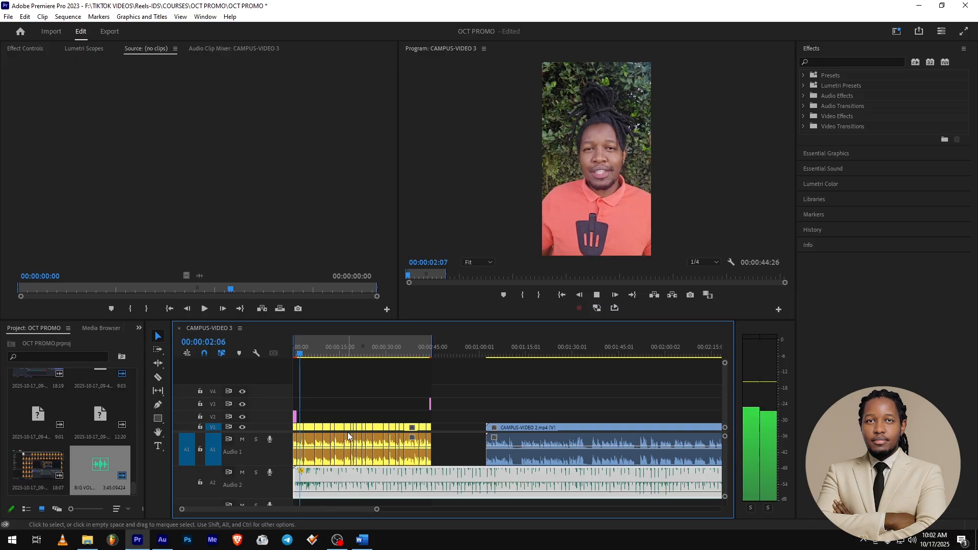
key(space)
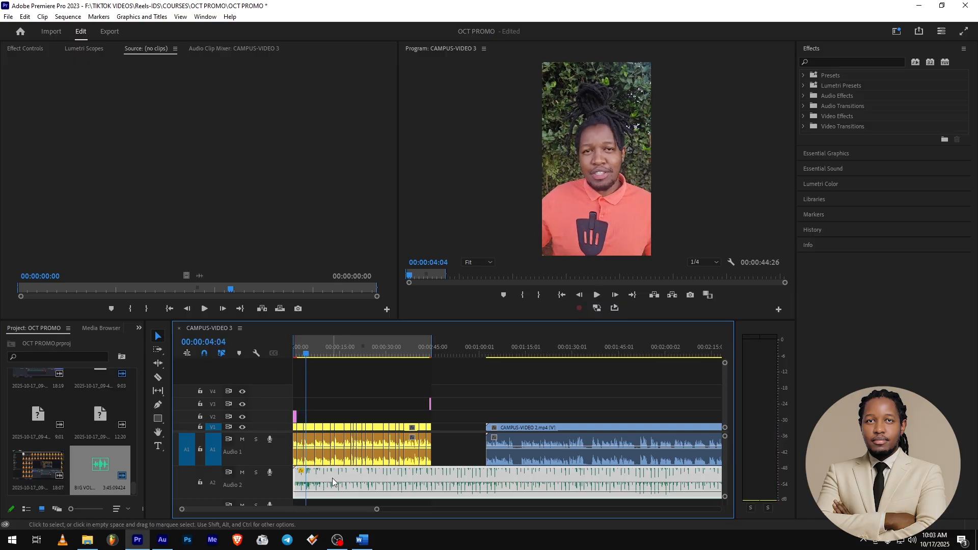
Cut the music clip at the end of the first video section, about 00:00:44:23, and delete the remaining part.
click(340, 426)
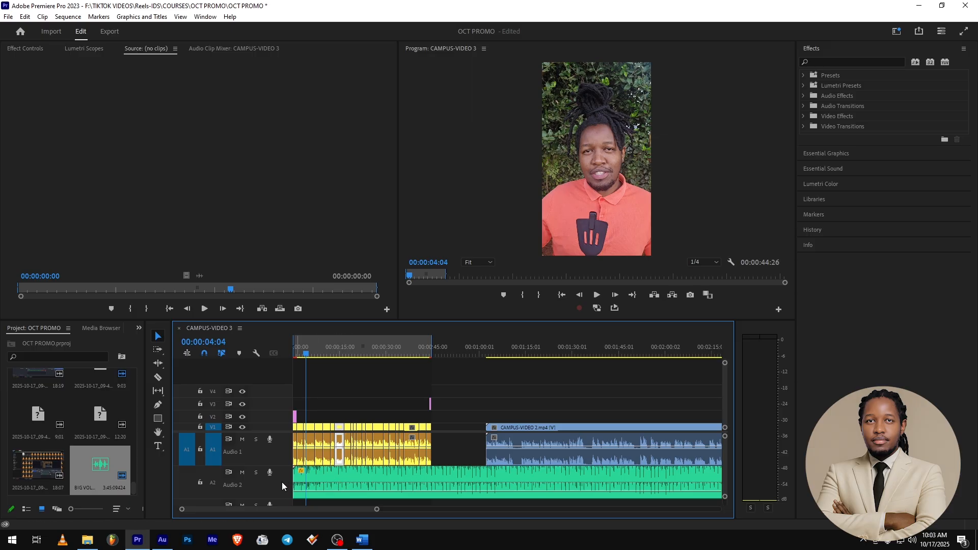
scroll(282, 482, down, 5)
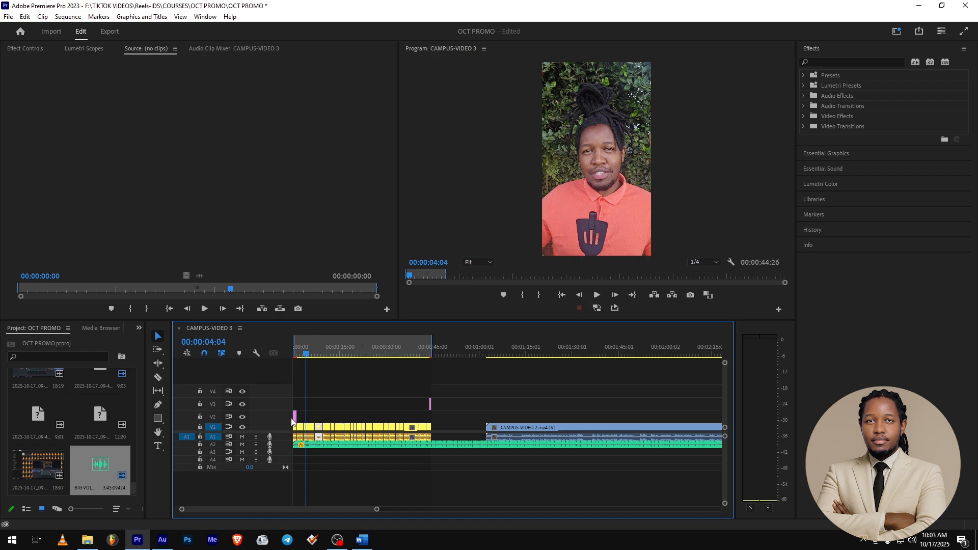
alt+scroll(430, 448, up, 3)
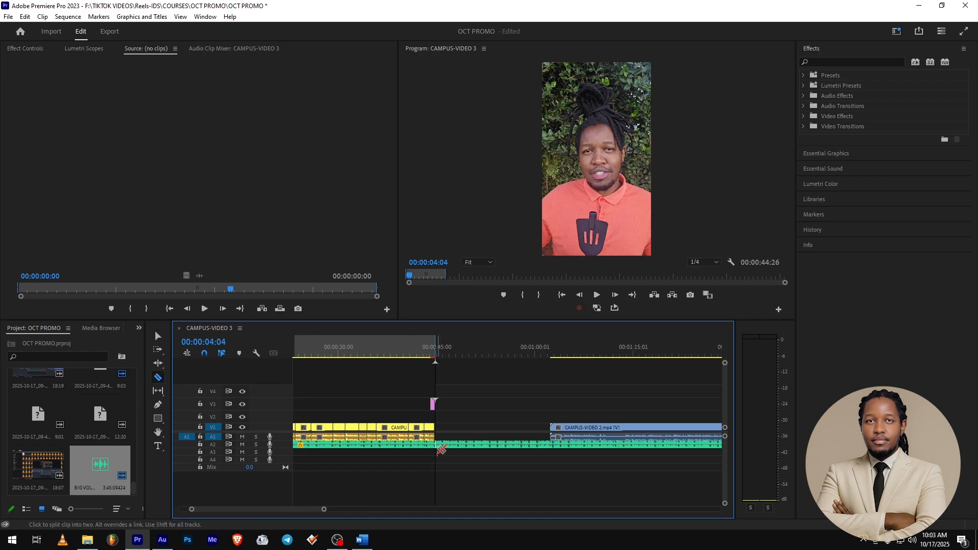
key(c)
click(436, 445)
key(v)
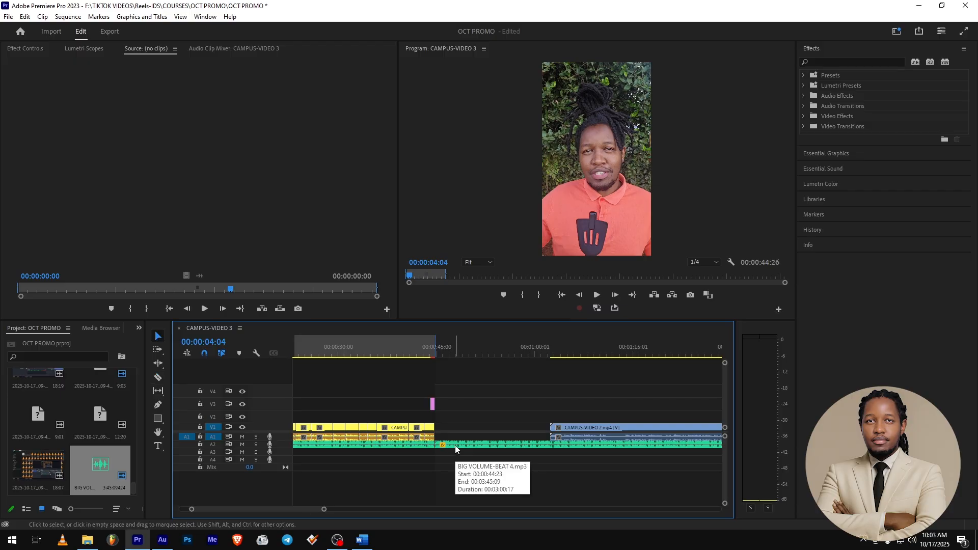
click(454, 445)
scroll(454, 445, up, 5)
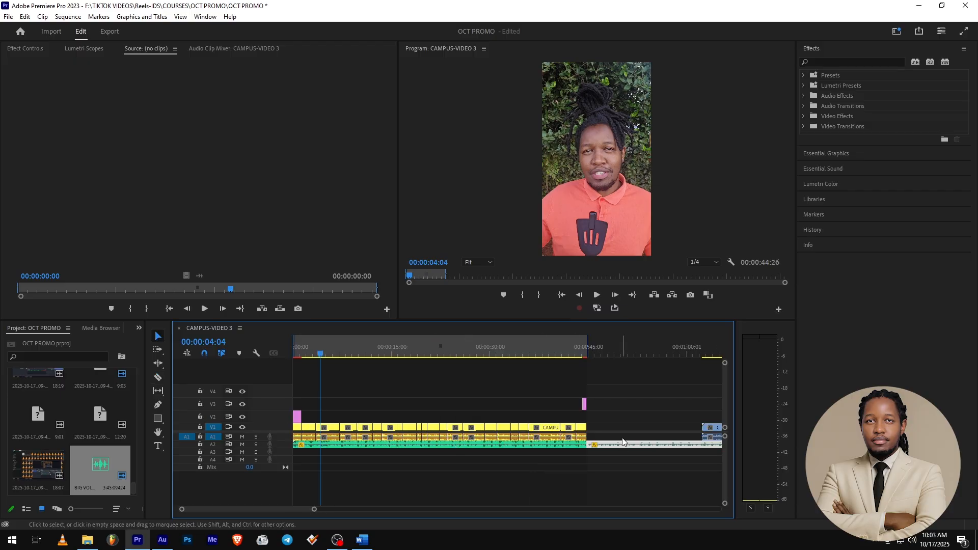
key(Delete)
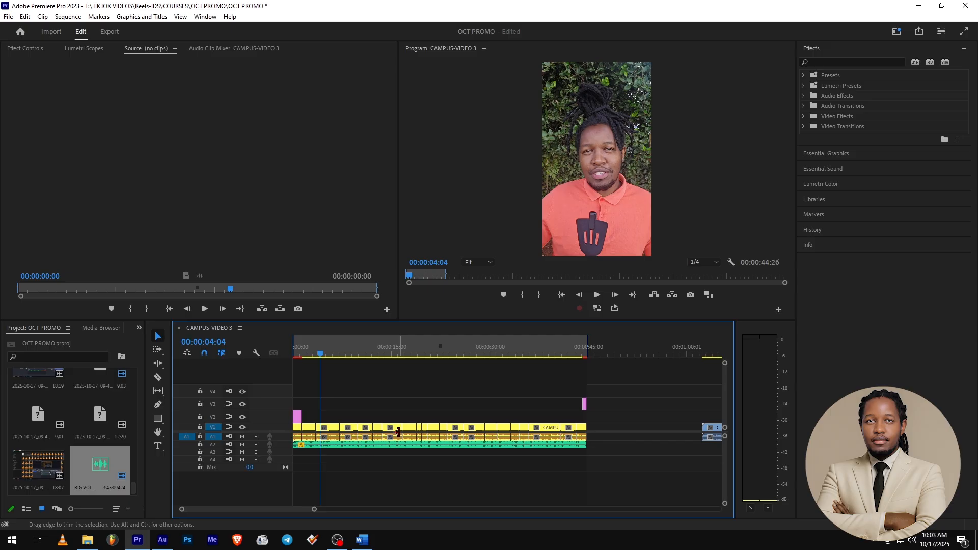